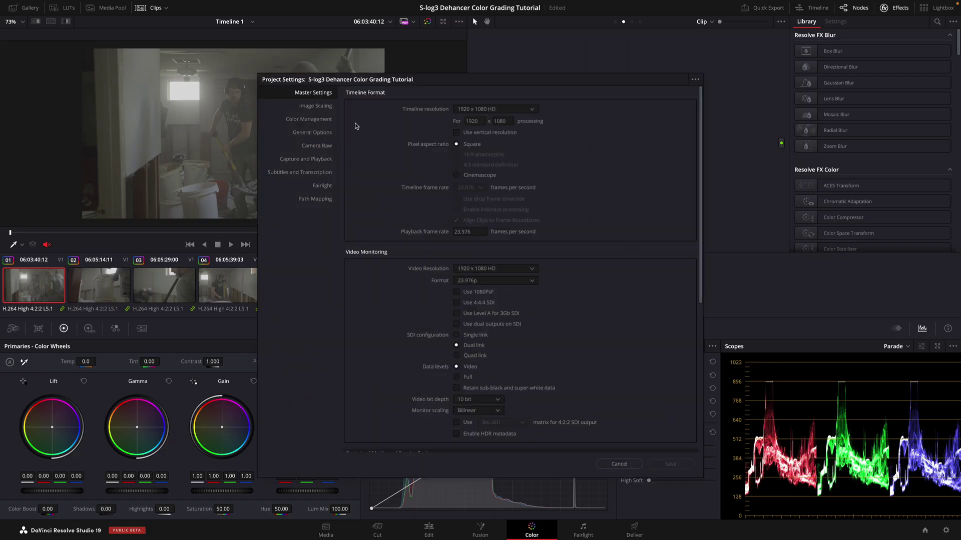
Browse the Color Management section of the project settings
{"action": "left_click", "coordinate": [321, 121]}
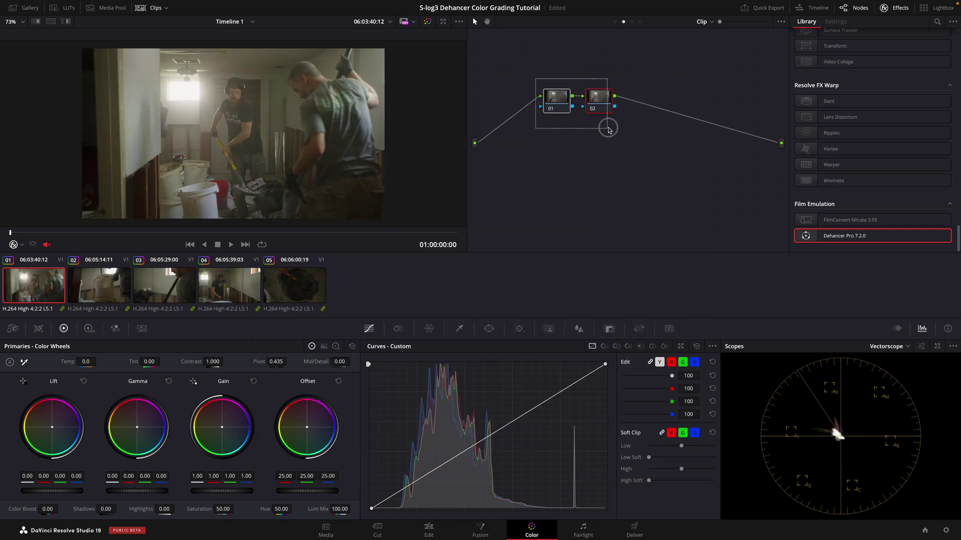
{"action": "scroll", "coordinate": [609, 126], "scroll_direction": "down", "scroll_amount": 2}
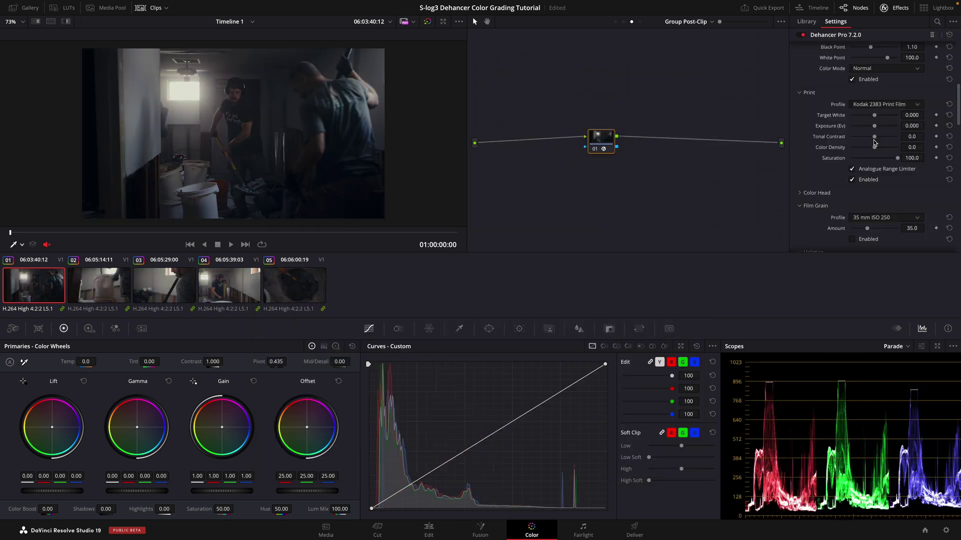
{"action": "left_click", "coordinate": [879, 140]}
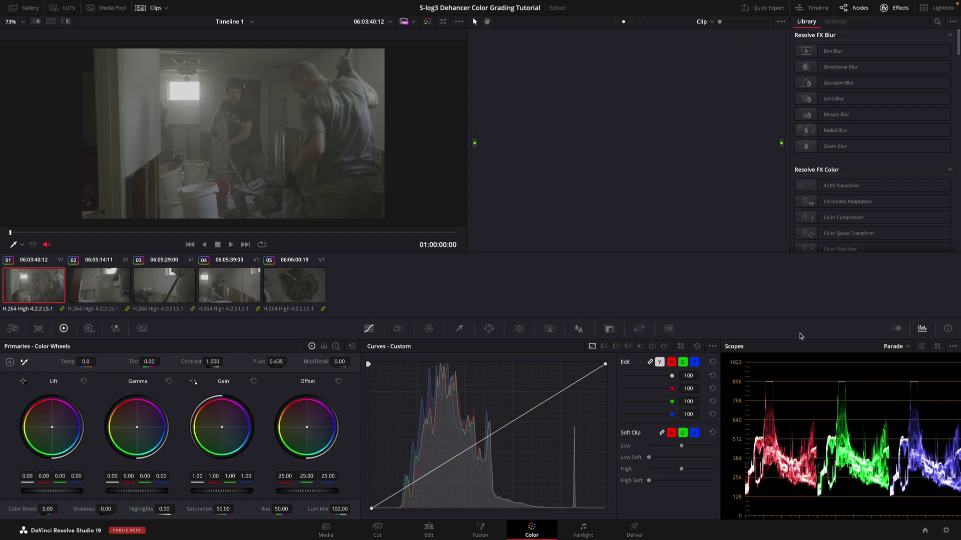
Set timeline color space to Rec.709-A and output to Same as Timeline, then save
{"action": "left_click", "coordinate": [945, 530]}
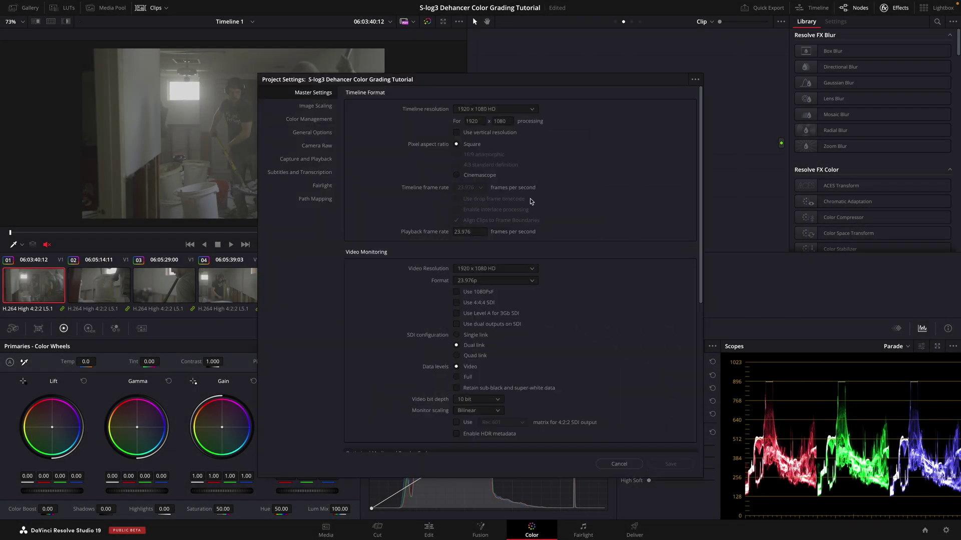
{"action": "left_click", "coordinate": [321, 122]}
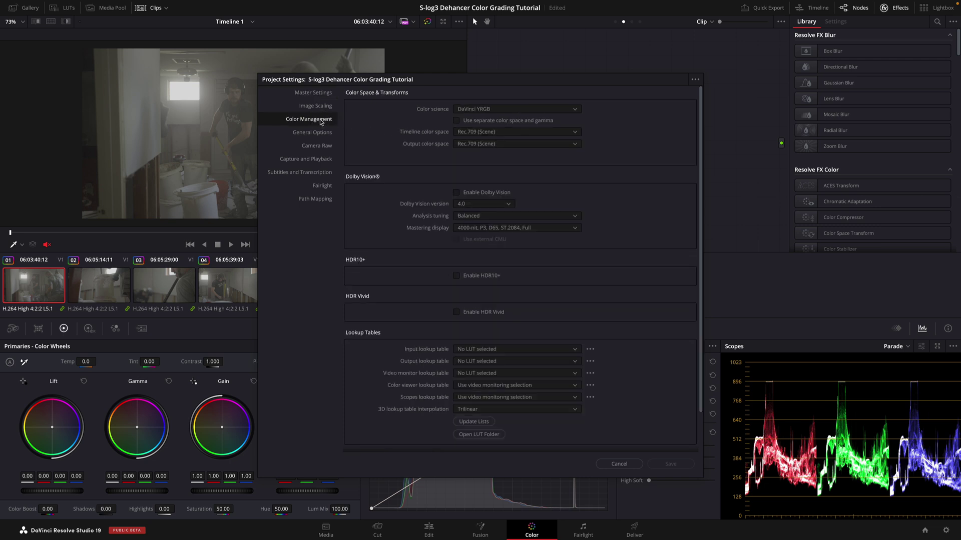
{"action": "left_click", "coordinate": [474, 133]}
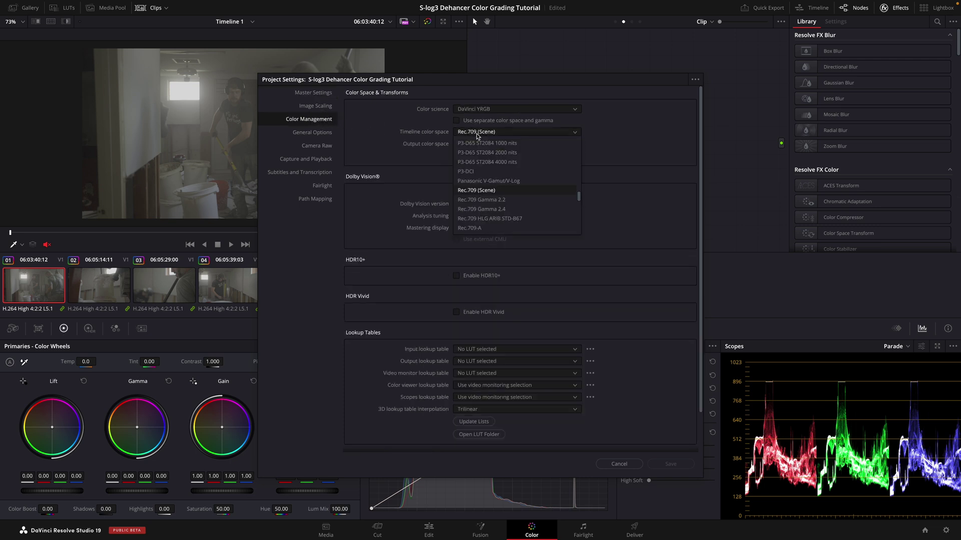
{"action": "left_click", "coordinate": [481, 228]}
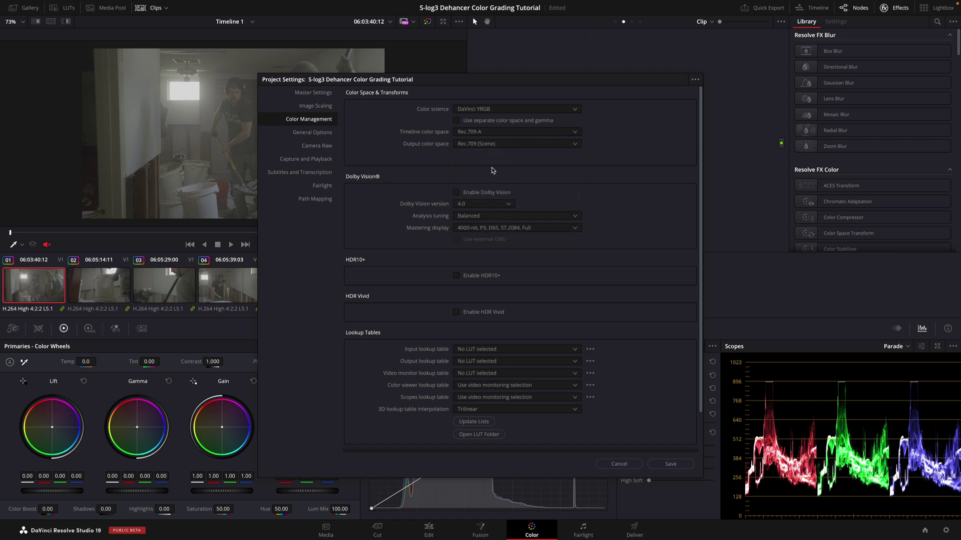
{"action": "left_click", "coordinate": [493, 144]}
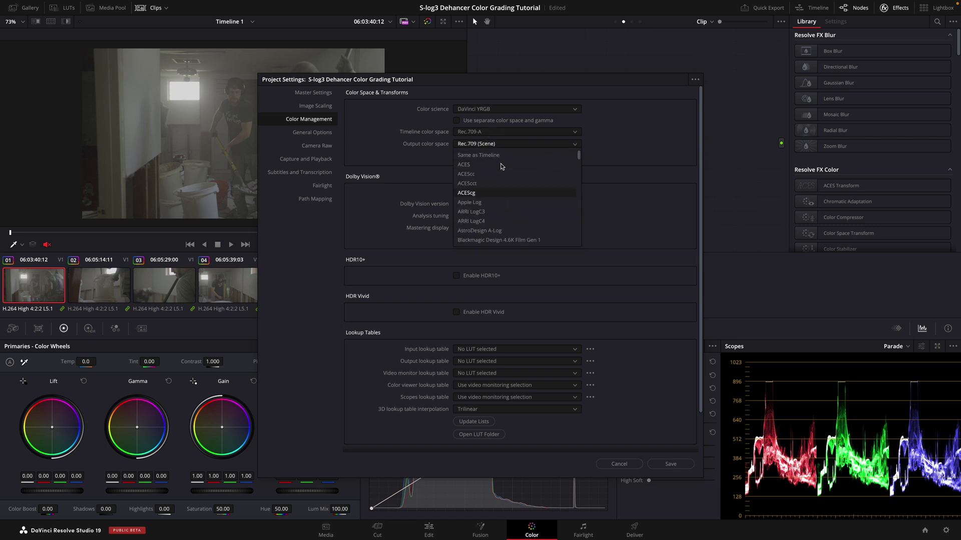
{"action": "left_click", "coordinate": [501, 156]}
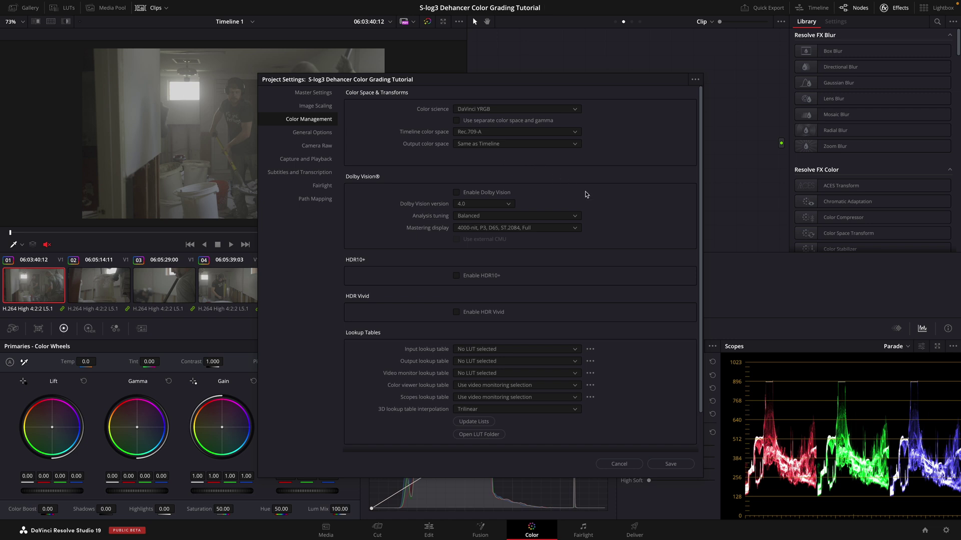
{"action": "left_click", "coordinate": [679, 464]}
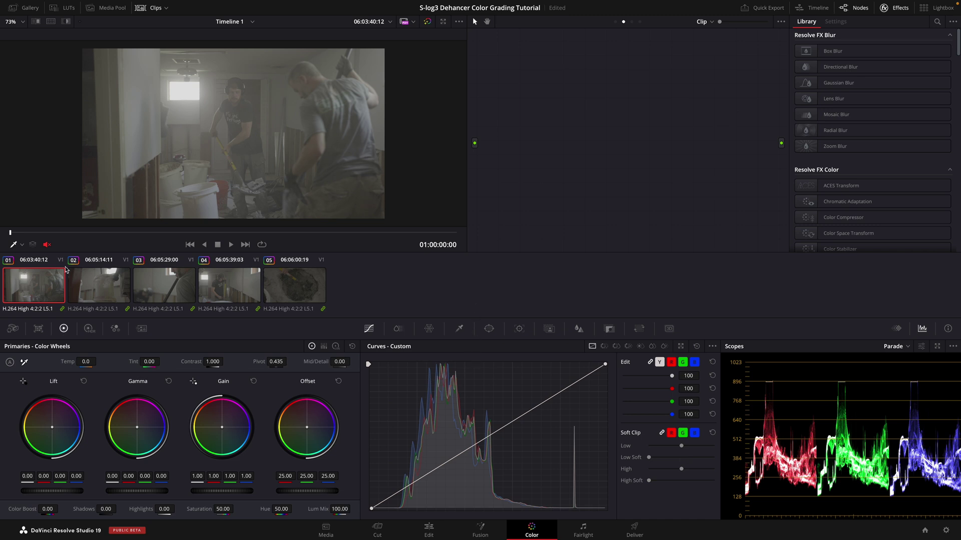
{"action": "key", "text": "ctrl+a"}
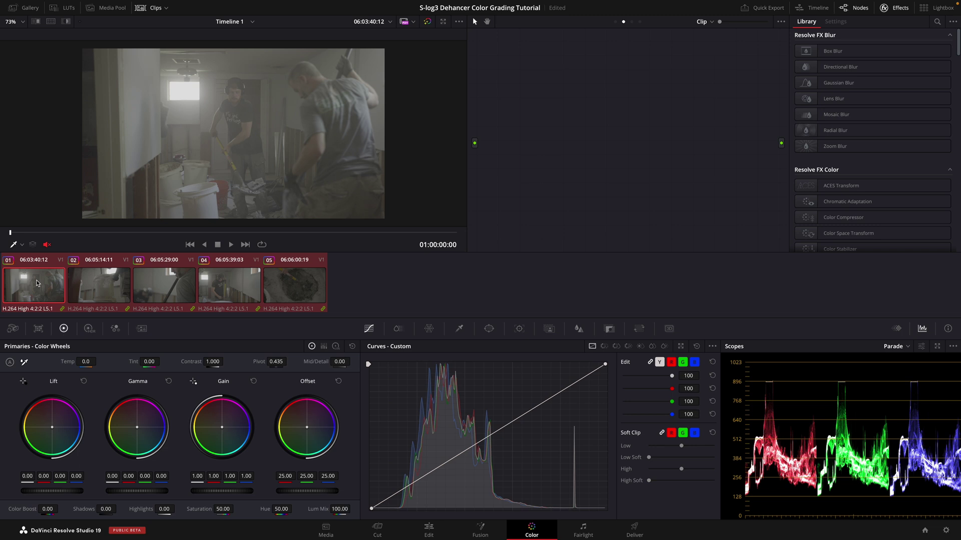
Put all five selected clips into a new group named S-Log3
{"action": "right_click", "coordinate": [36, 283]}
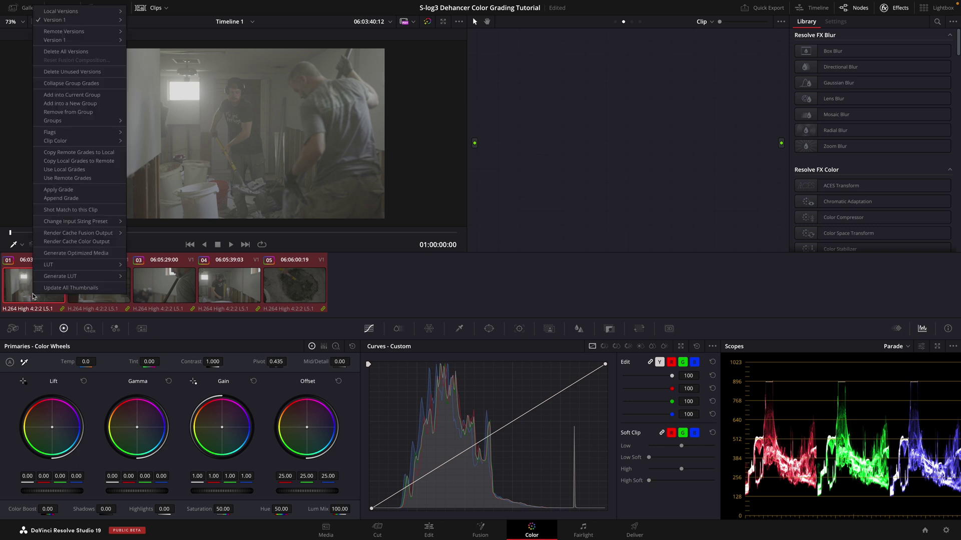
{"action": "left_click", "coordinate": [78, 103]}
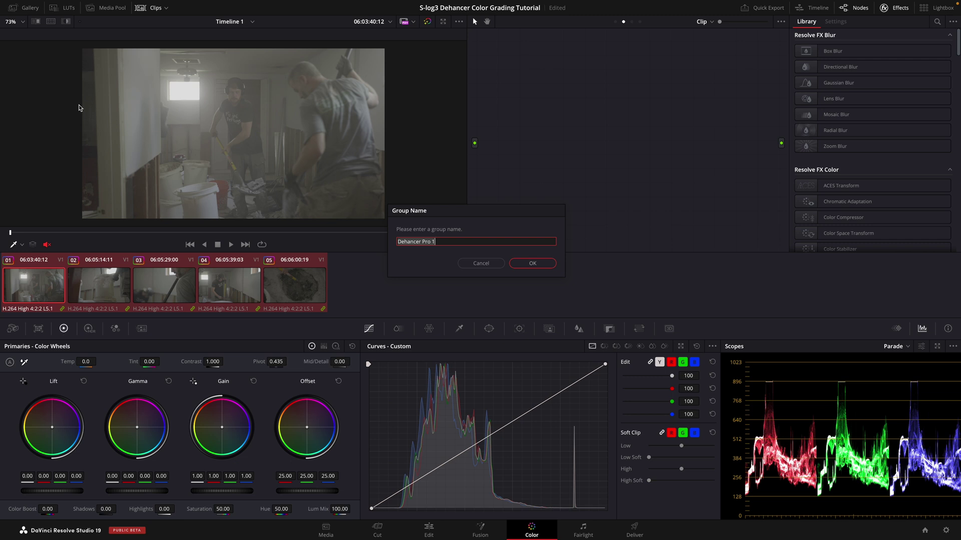
{"action": "type", "text": "S-Log3"}
{"action": "left_click", "coordinate": [521, 265]}
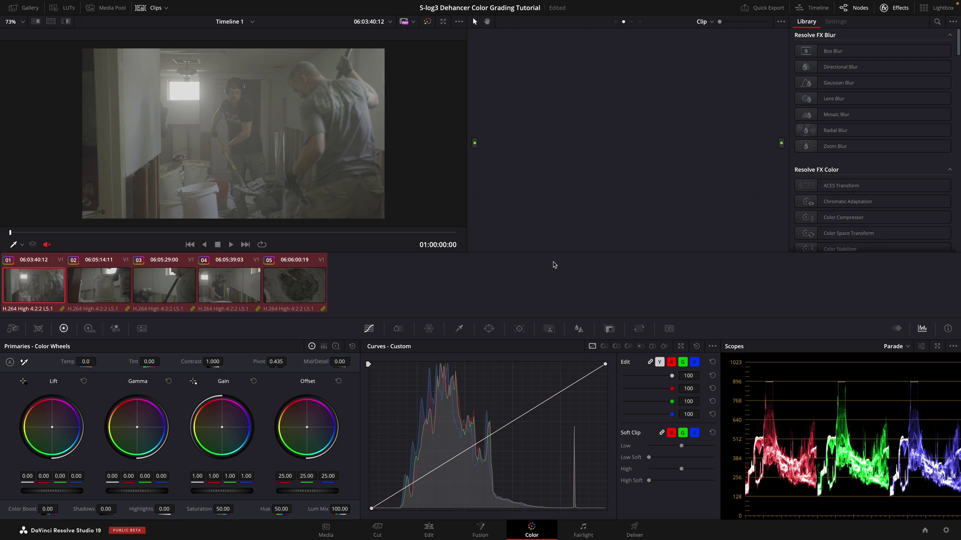
Apply Dehancer Pro to node 01 in the S-Log3 group's post-clip graph
{"action": "left_click", "coordinate": [313, 280]}
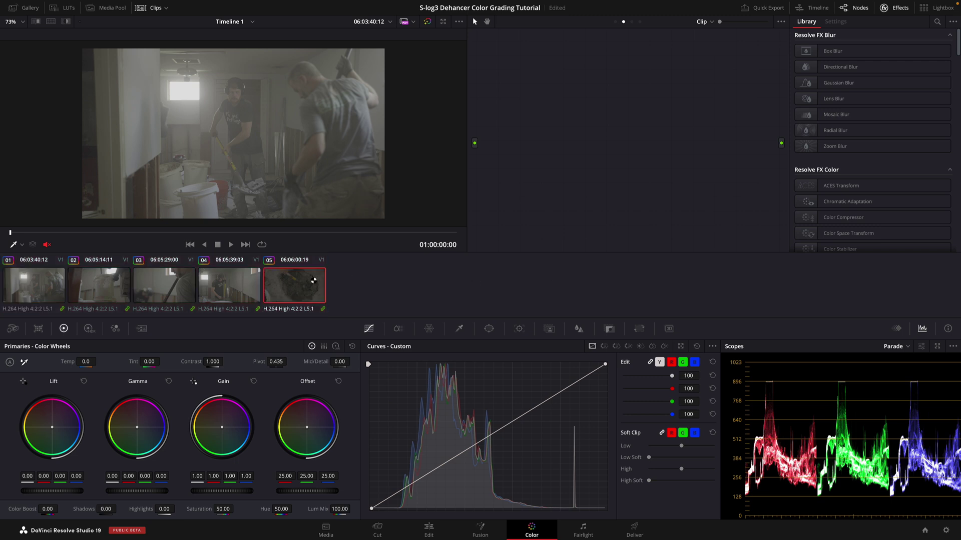
{"action": "left_click", "coordinate": [50, 289]}
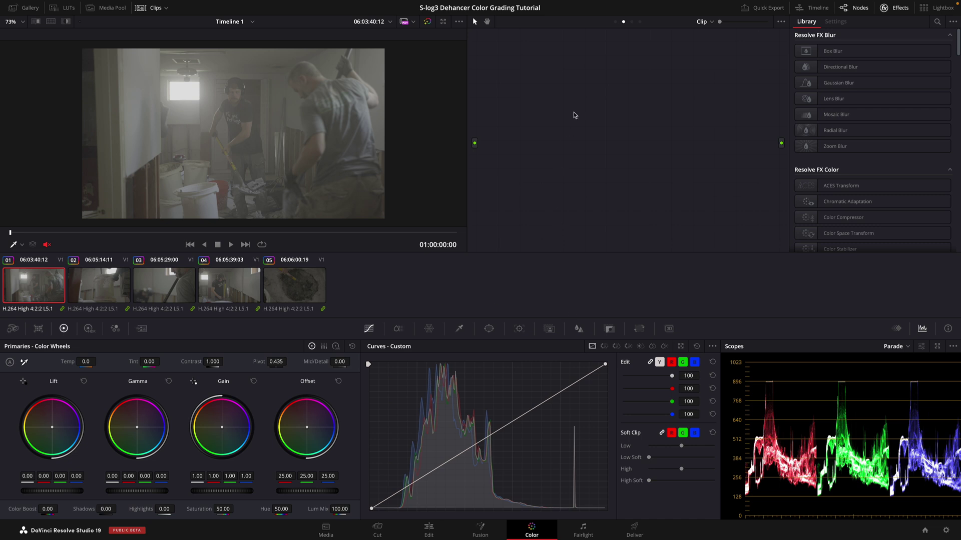
{"action": "left_click", "coordinate": [632, 22]}
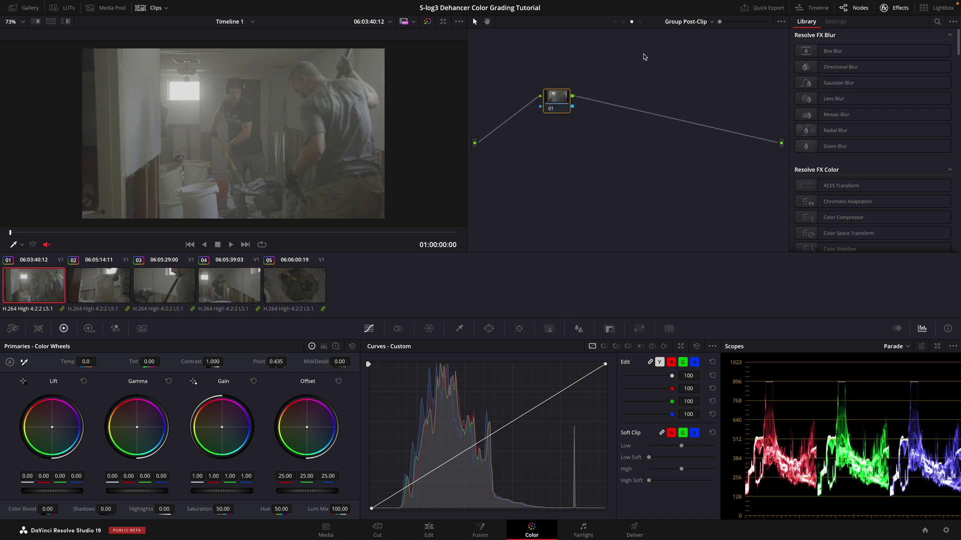
{"action": "left_click_drag", "start_coordinate": [590, 132], "coordinate": [602, 139]}
{"action": "scroll", "coordinate": [926, 215], "scroll_direction": "down", "scroll_amount": 15}
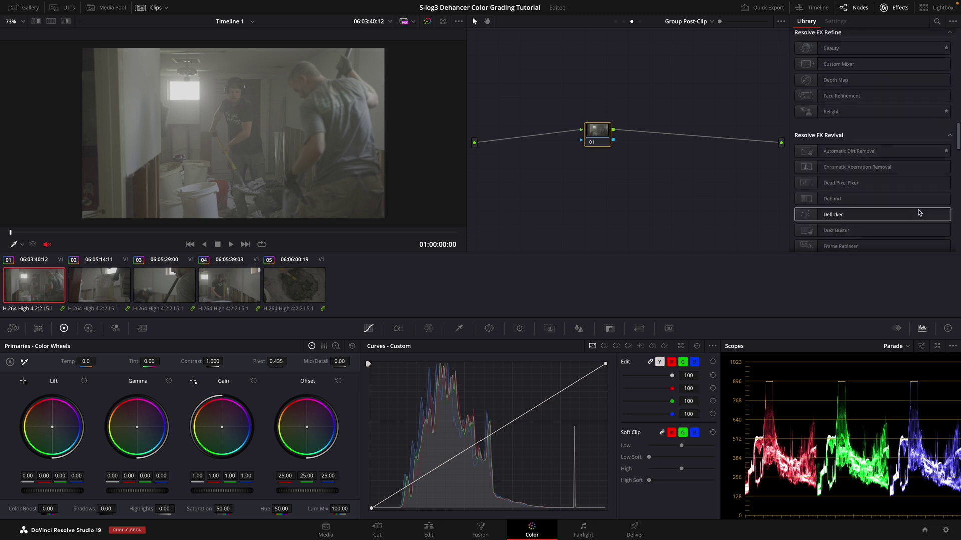
{"action": "left_click_drag", "start_coordinate": [882, 235], "coordinate": [605, 136]}
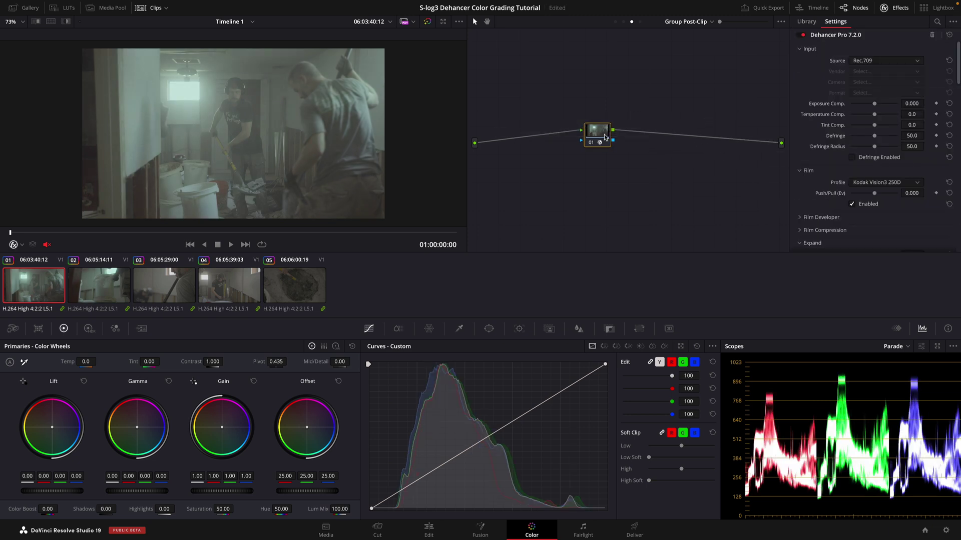
Set Dehancer's input to camera Sony Alpha 7S III, S-Log3 S-Gamut3.Cine
{"action": "left_click", "coordinate": [871, 61]}
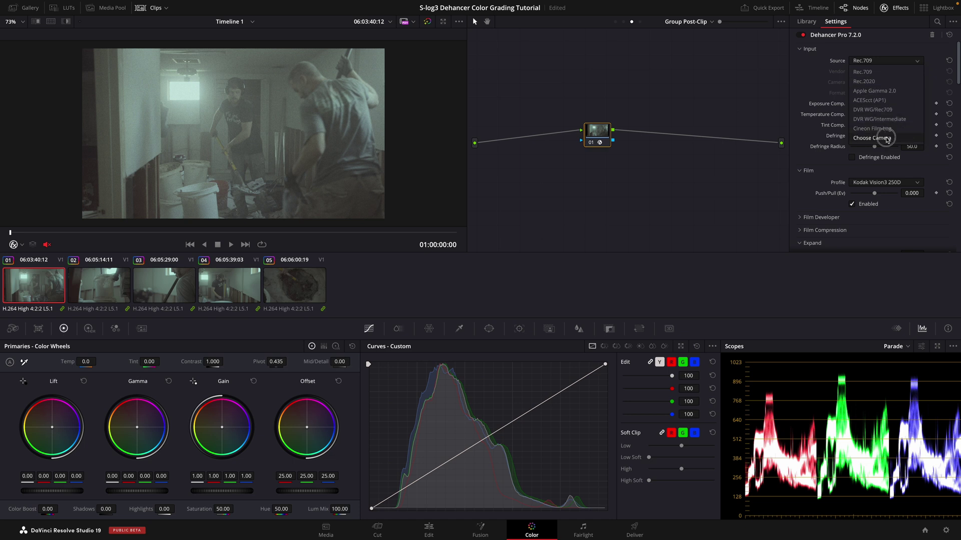
{"action": "left_click", "coordinate": [886, 137]}
{"action": "left_click", "coordinate": [874, 73]}
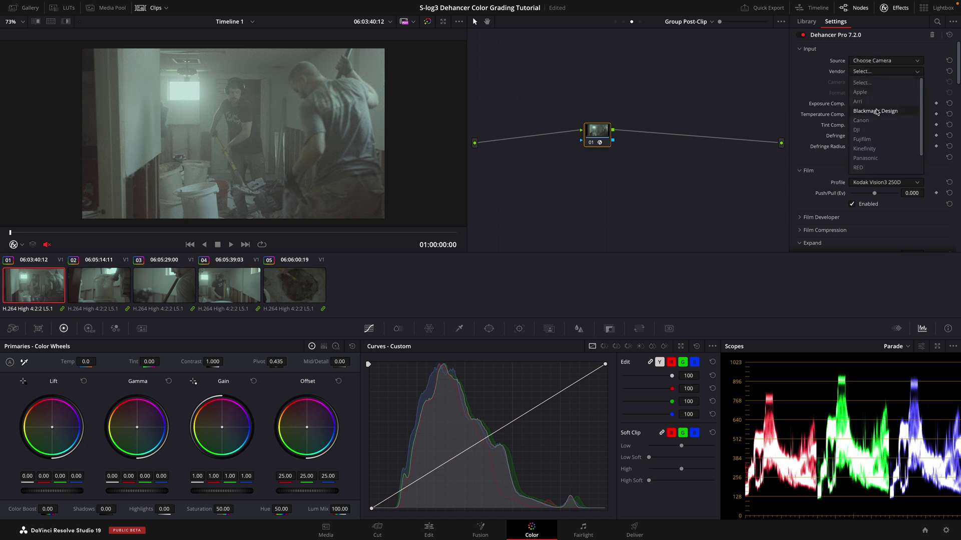
{"action": "scroll", "coordinate": [879, 109], "scroll_direction": "down", "scroll_amount": 1}
{"action": "left_click", "coordinate": [872, 166]}
{"action": "left_click", "coordinate": [886, 82]}
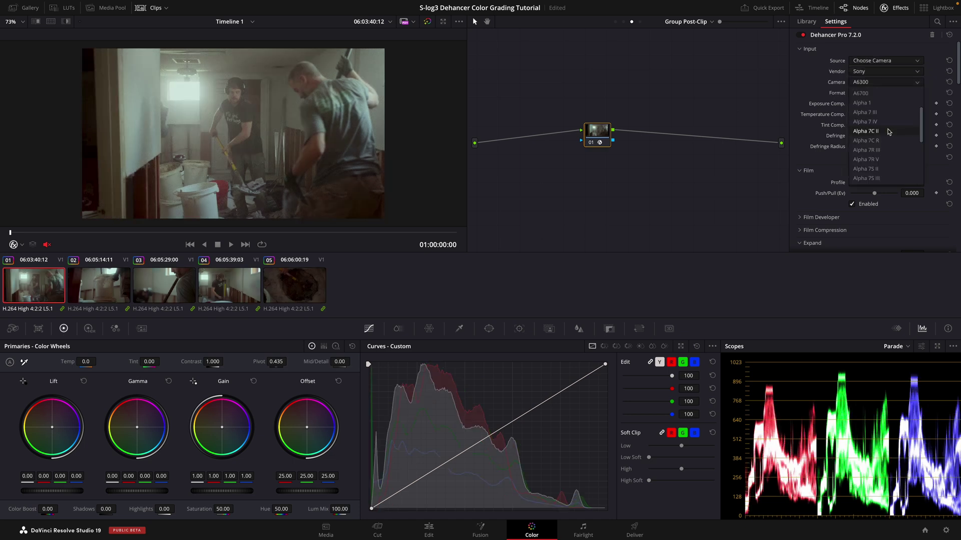
{"action": "left_click", "coordinate": [875, 180]}
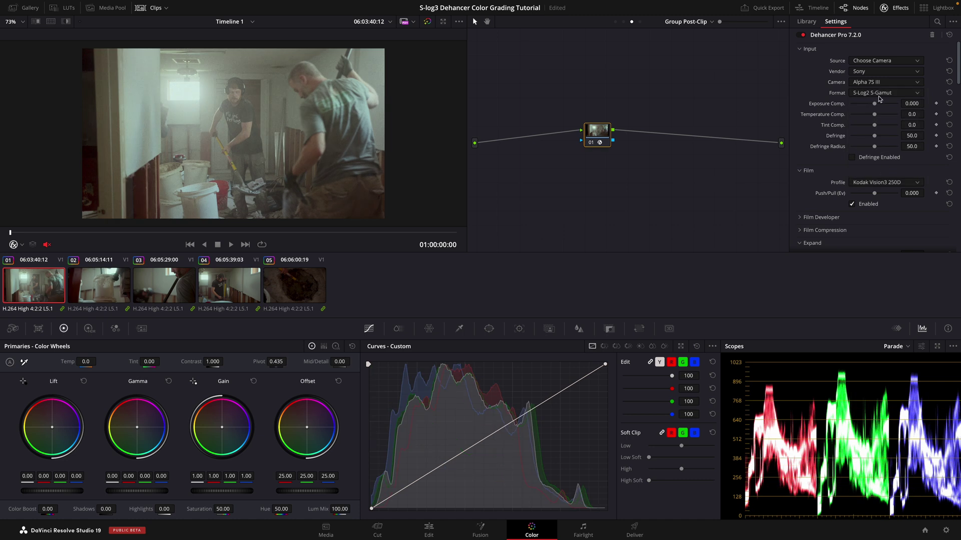
{"action": "left_click", "coordinate": [880, 93]}
{"action": "left_click", "coordinate": [887, 132]}
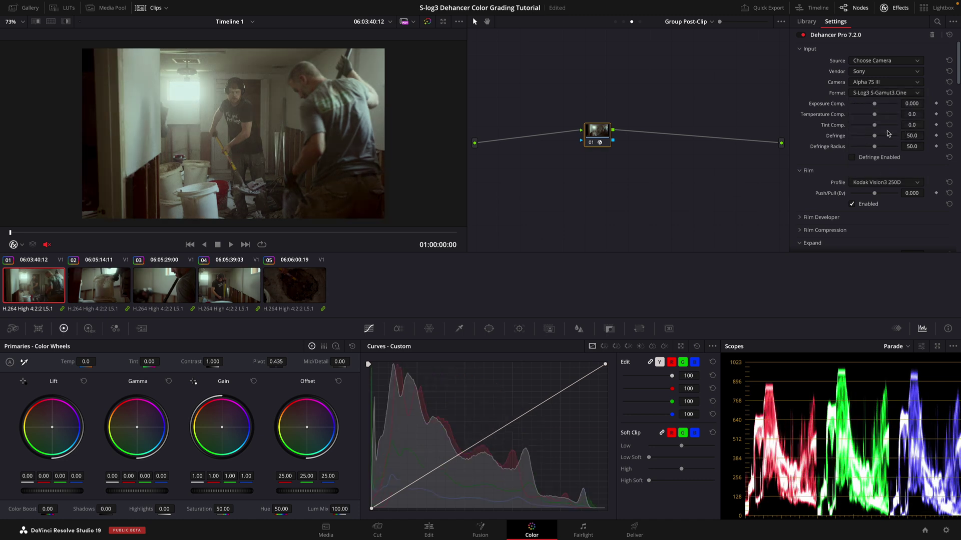
Disable Dehancer's Film, Expand, Print and Film Grain stages
{"action": "left_click", "coordinate": [852, 204]}
{"action": "scroll", "coordinate": [853, 202], "scroll_direction": "down", "scroll_amount": 3}
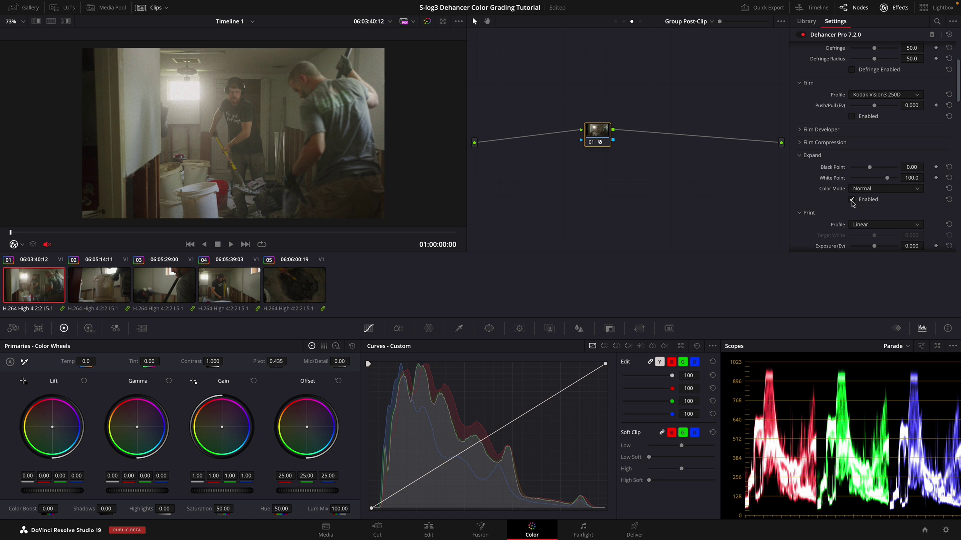
{"action": "left_click", "coordinate": [852, 200]}
{"action": "scroll", "coordinate": [853, 201], "scroll_direction": "down", "scroll_amount": 3}
{"action": "left_click", "coordinate": [853, 190]}
{"action": "scroll", "coordinate": [852, 190], "scroll_direction": "down", "scroll_amount": 3}
{"action": "left_click", "coordinate": [852, 170]}
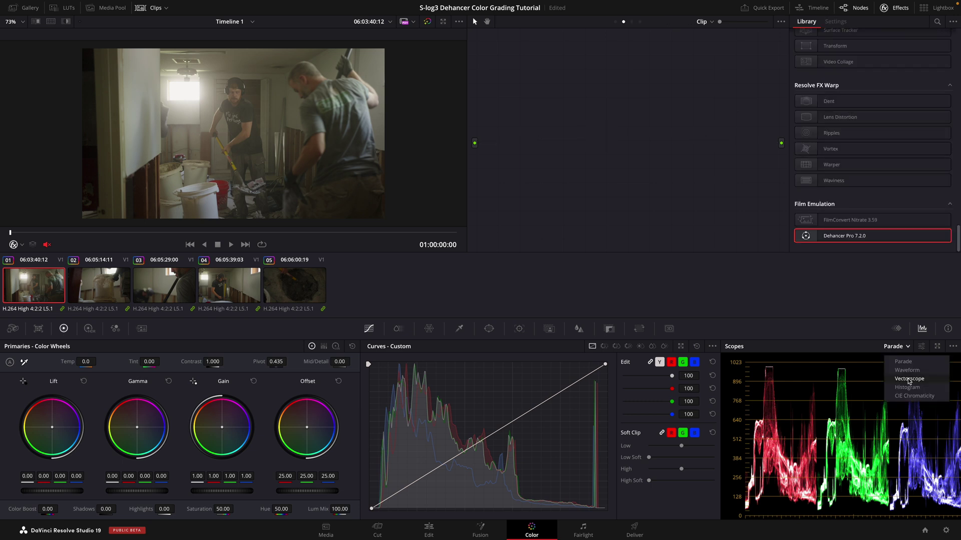
Switch the scope to the vectorscope with the skin tone indicator shown
{"action": "left_click", "coordinate": [908, 381]}
{"action": "left_click", "coordinate": [921, 347]}
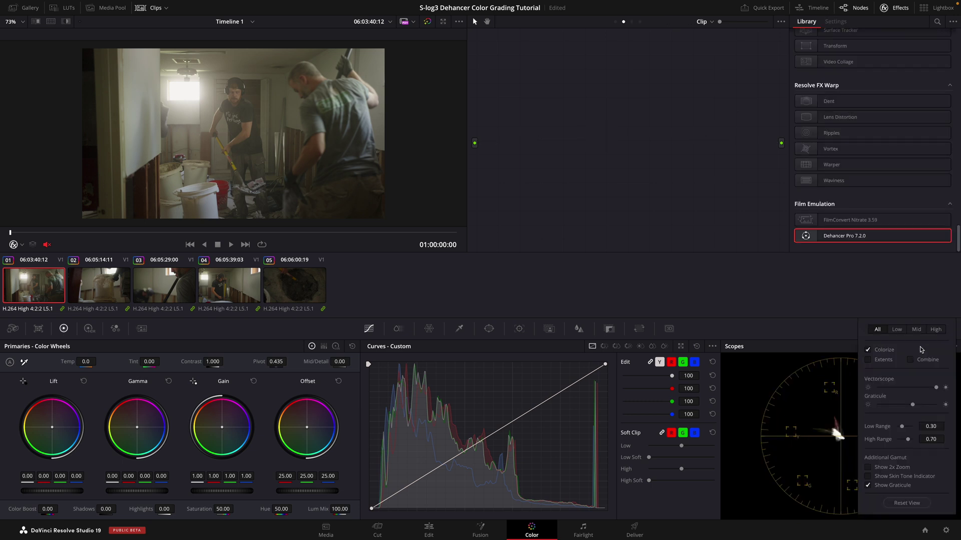
{"action": "left_click", "coordinate": [869, 477]}
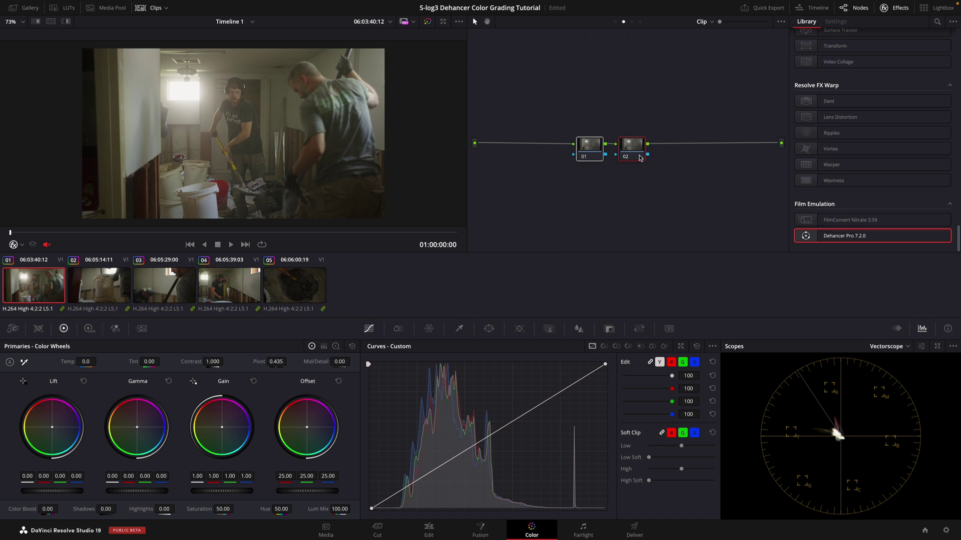
{"action": "left_click", "coordinate": [586, 148]}
Label the nodes Primary and Balance, and white-balance Balance to Temp -200, Tint 10
{"action": "left_click", "coordinate": [638, 146]}
{"action": "left_click", "coordinate": [22, 244]}
{"action": "left_click", "coordinate": [40, 280]}
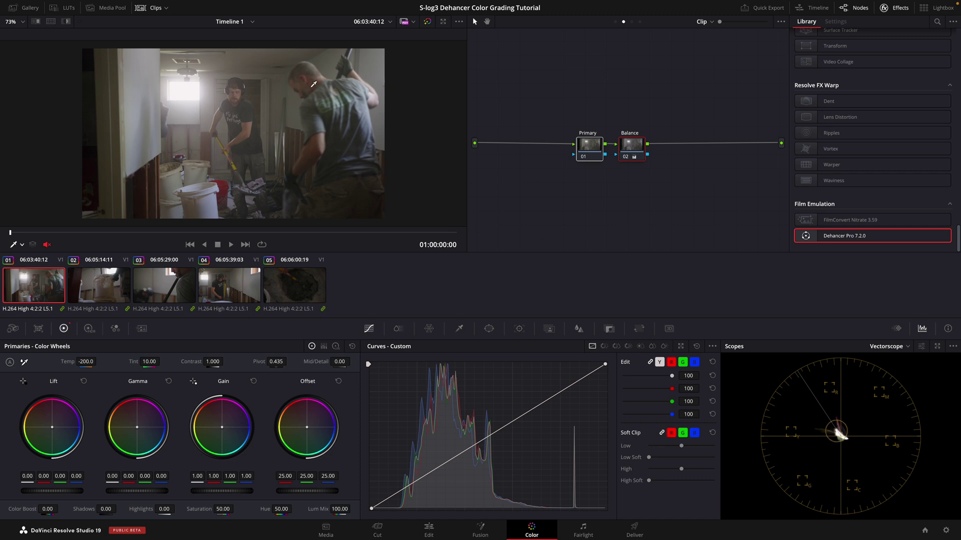
{"action": "left_click", "coordinate": [632, 21]}
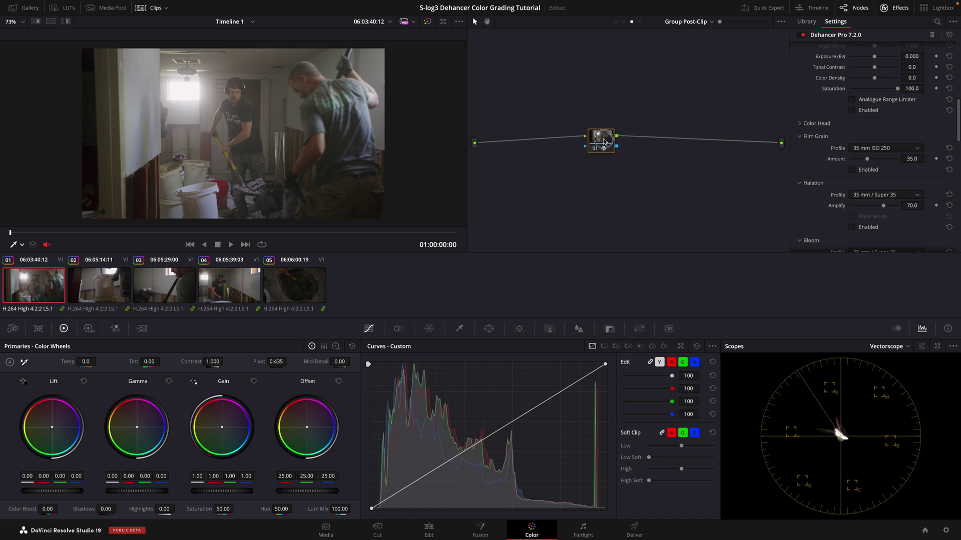
Turn on Dehancer's False Color IRE, 16 zones monitor
{"action": "scroll", "coordinate": [853, 200], "scroll_direction": "down", "scroll_amount": 3}
{"action": "scroll", "coordinate": [853, 200], "scroll_direction": "down", "scroll_amount": 5}
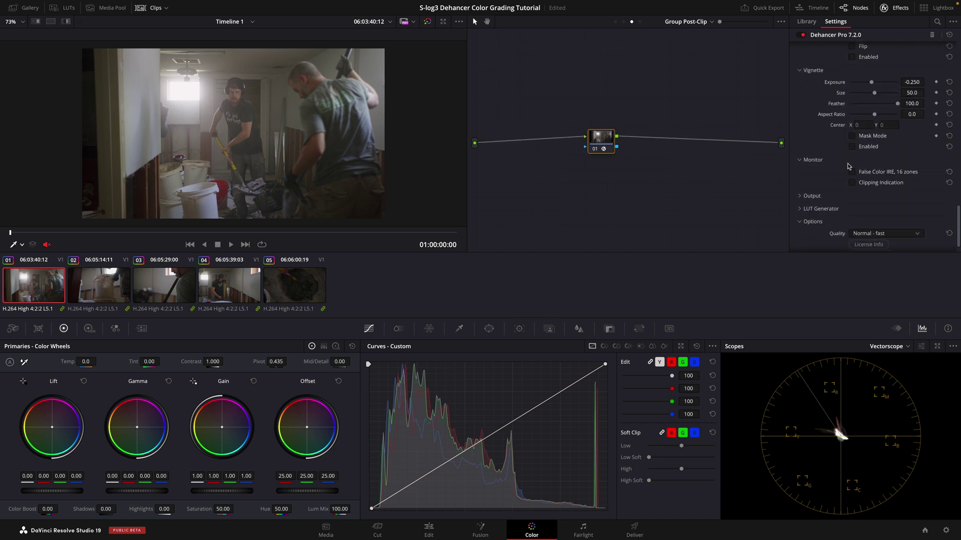
{"action": "left_click", "coordinate": [852, 172]}
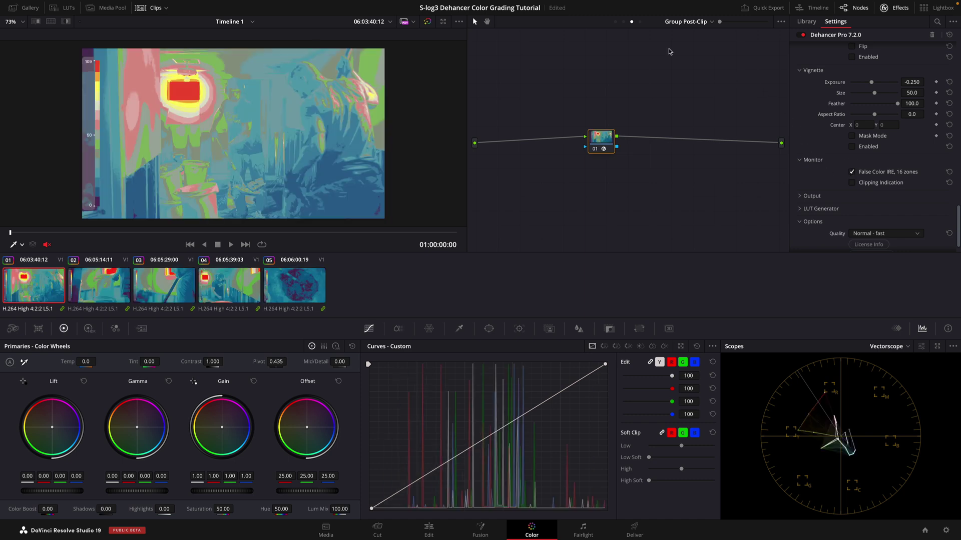
{"action": "left_click", "coordinate": [623, 22]}
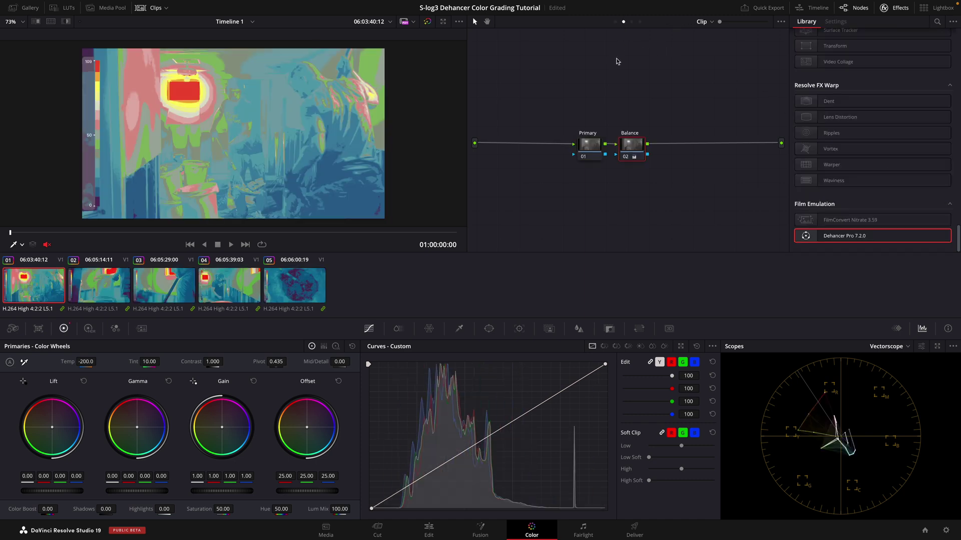
Show the RGB Parade and lower the Primary node's master Offset to darken the image
{"action": "left_click", "coordinate": [597, 147]}
{"action": "left_click", "coordinate": [884, 350]}
{"action": "left_click", "coordinate": [886, 367]}
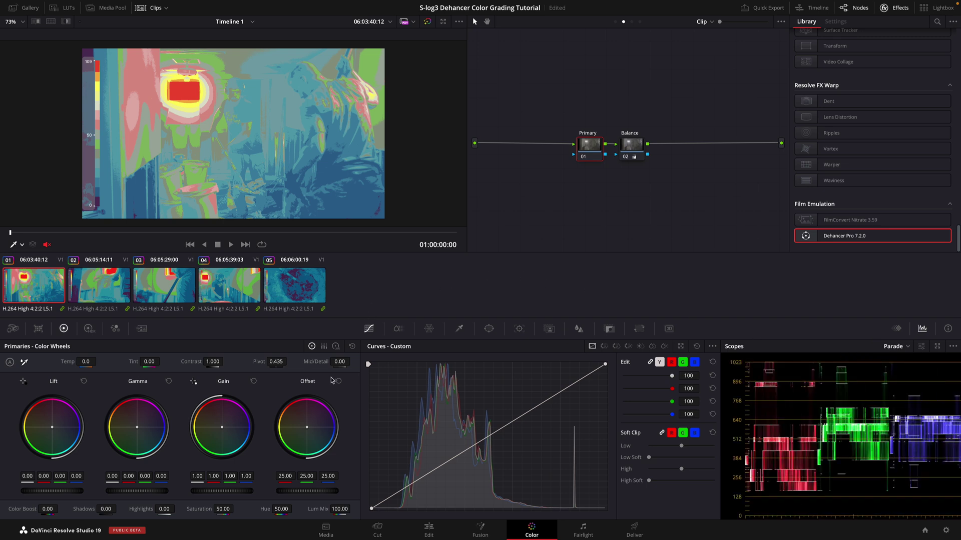
{"action": "left_click_drag", "start_coordinate": [310, 493], "coordinate": [25, 469]}
{"action": "left_click", "coordinate": [632, 23]}
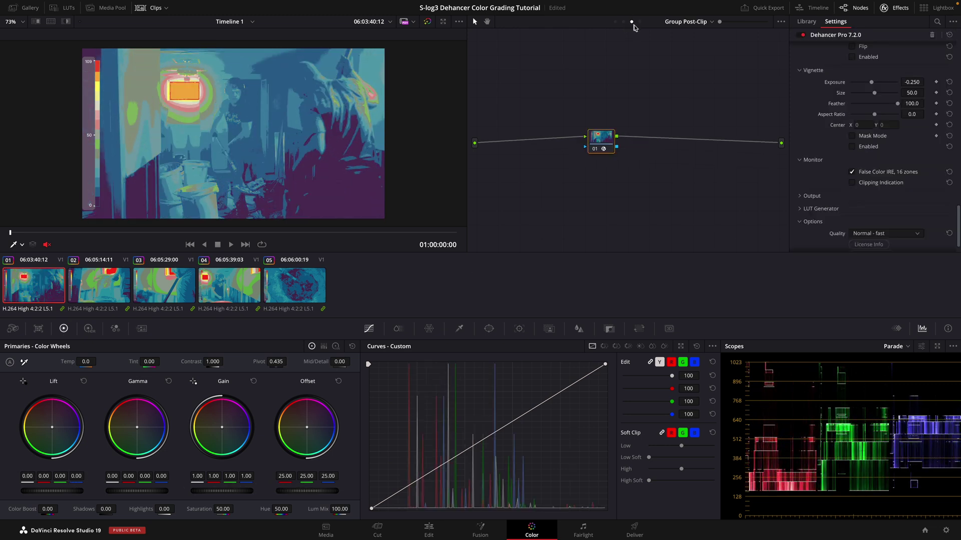
Turn off false colour and enable Dehancer's Film, Expand and Print stages
{"action": "left_click", "coordinate": [851, 172]}
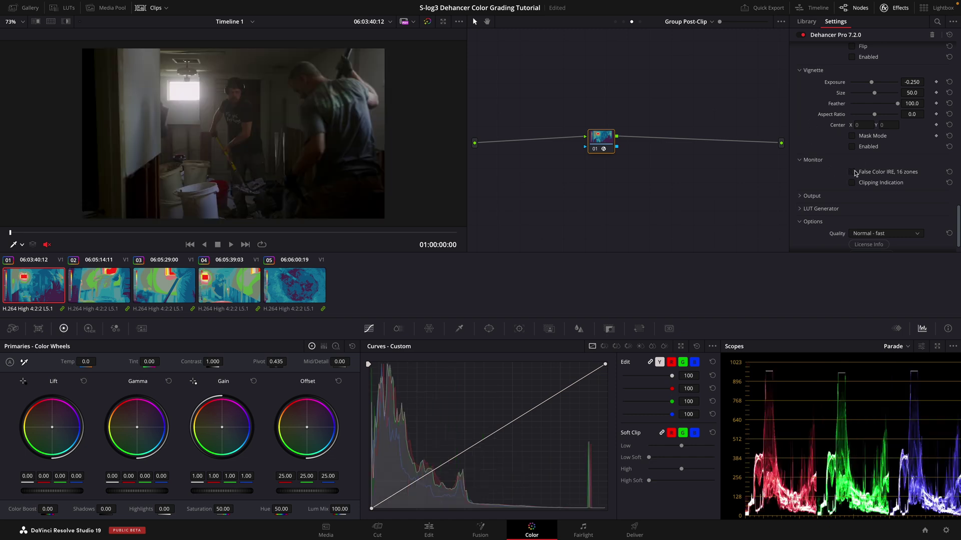
{"action": "scroll", "coordinate": [853, 118], "scroll_direction": "up", "scroll_amount": 5}
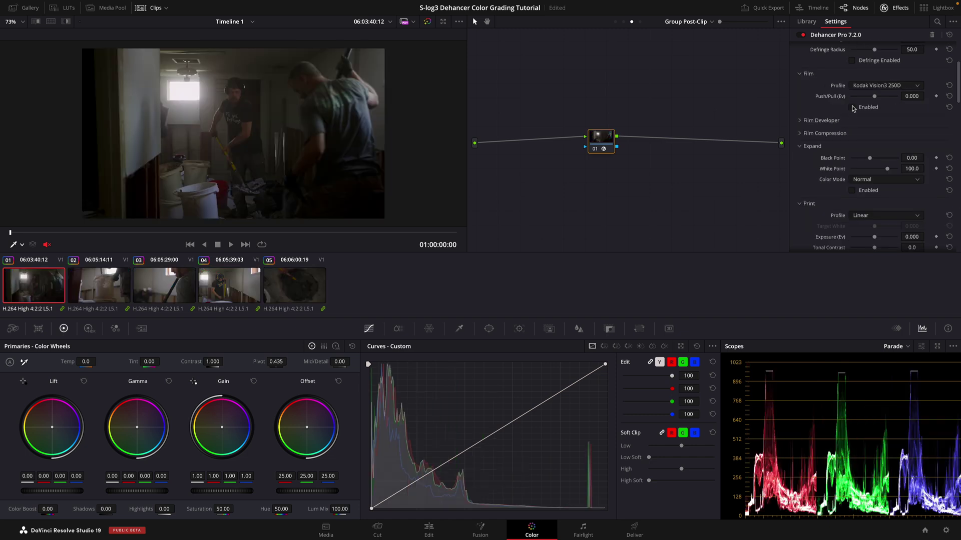
{"action": "left_click", "coordinate": [852, 108]}
{"action": "left_click", "coordinate": [853, 191]}
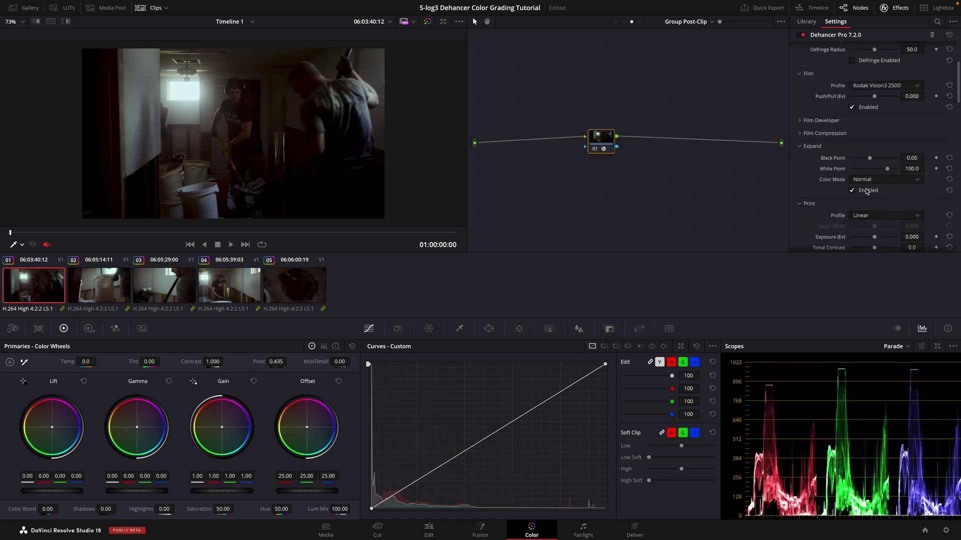
{"action": "scroll", "coordinate": [869, 189], "scroll_direction": "down", "scroll_amount": 4}
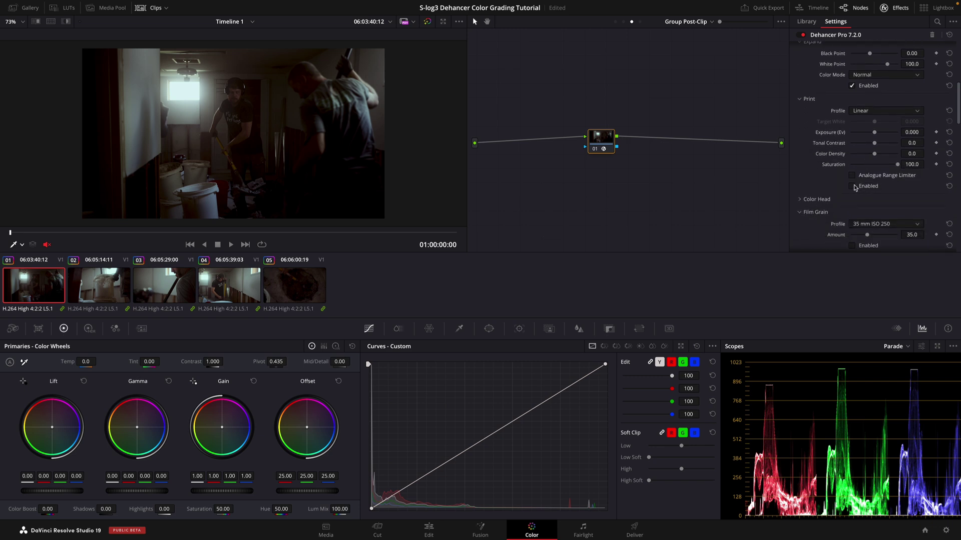
{"action": "left_click", "coordinate": [853, 186]}
Set the Print profile to Kodak 2383 Print Film with Analogue Range Limiter on
{"action": "left_click", "coordinate": [880, 114]}
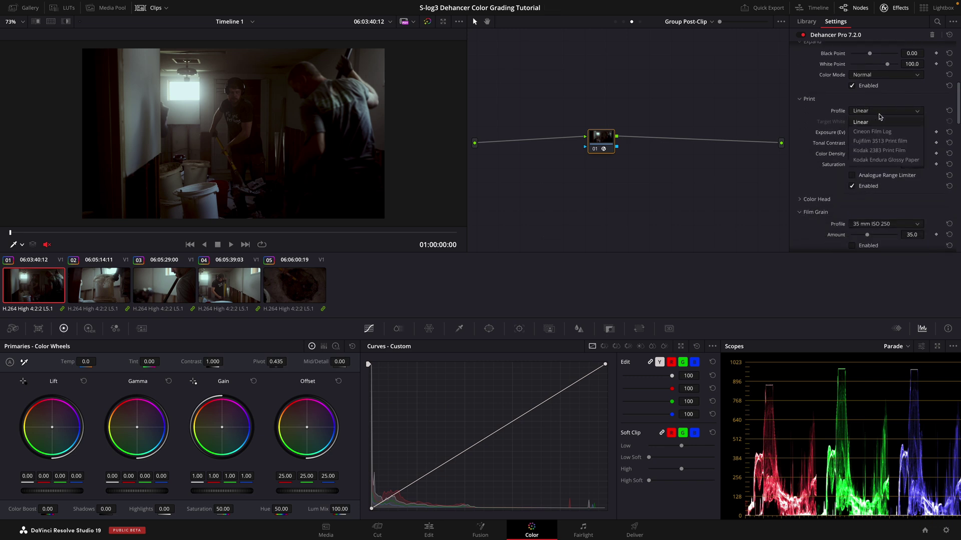
{"action": "left_click", "coordinate": [881, 150]}
{"action": "left_click", "coordinate": [853, 177]}
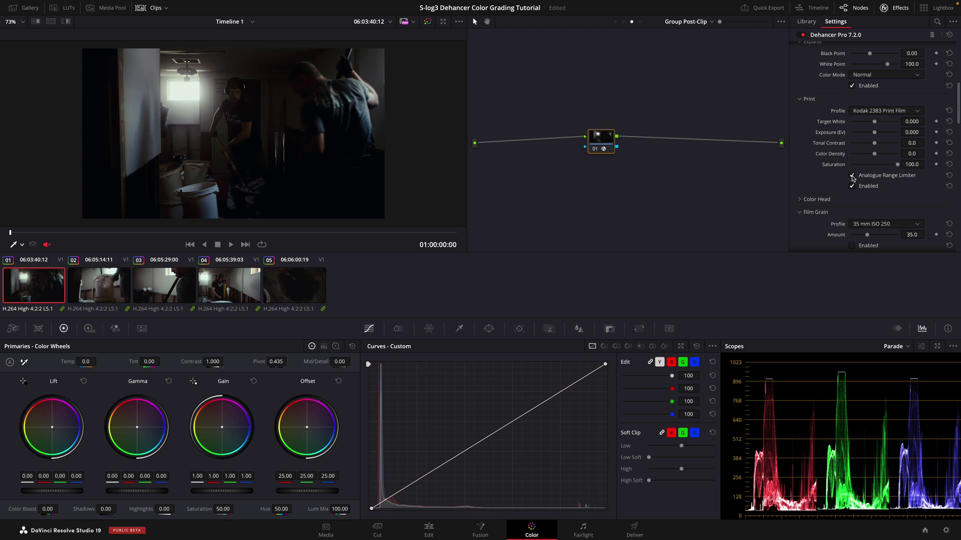
{"action": "scroll", "coordinate": [874, 154], "scroll_direction": "up", "scroll_amount": 10}
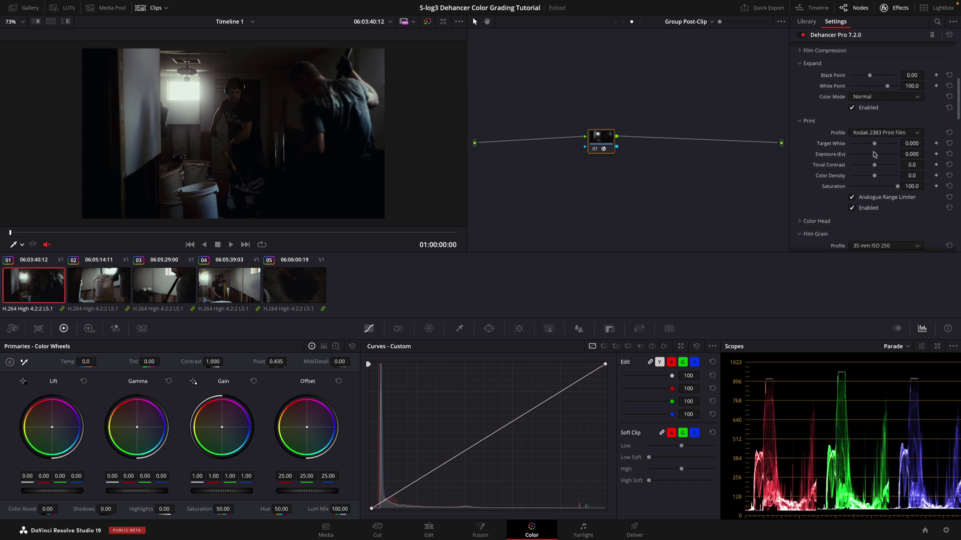
{"action": "left_click", "coordinate": [882, 187]}
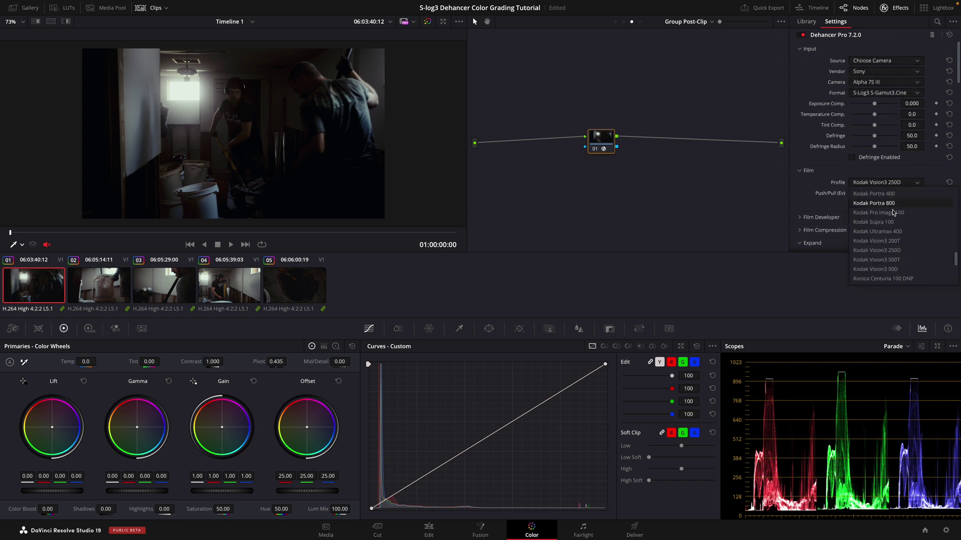
Use Kodak Vision3 500T film stock pushed to +0.826 Ev
{"action": "left_click", "coordinate": [878, 278]}
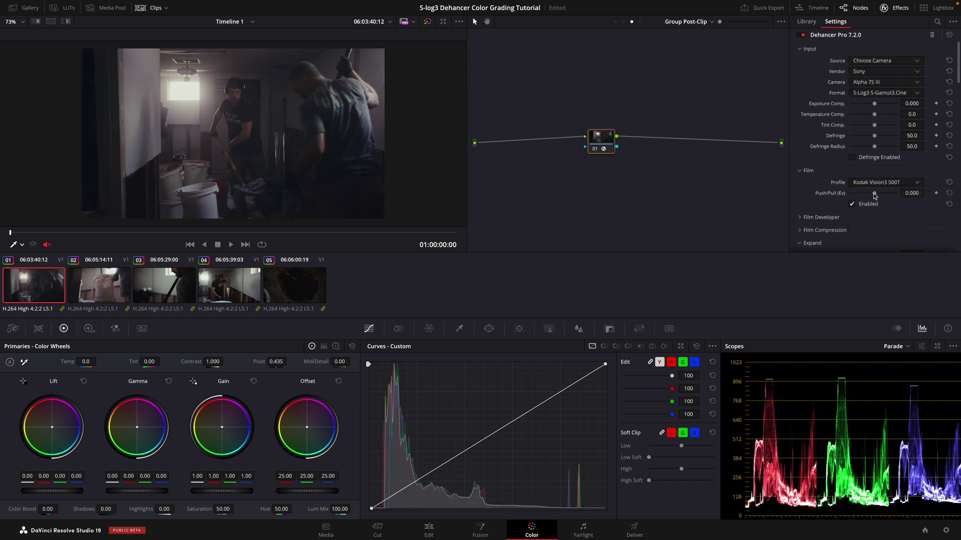
{"action": "left_click_drag", "start_coordinate": [876, 194], "coordinate": [885, 200]}
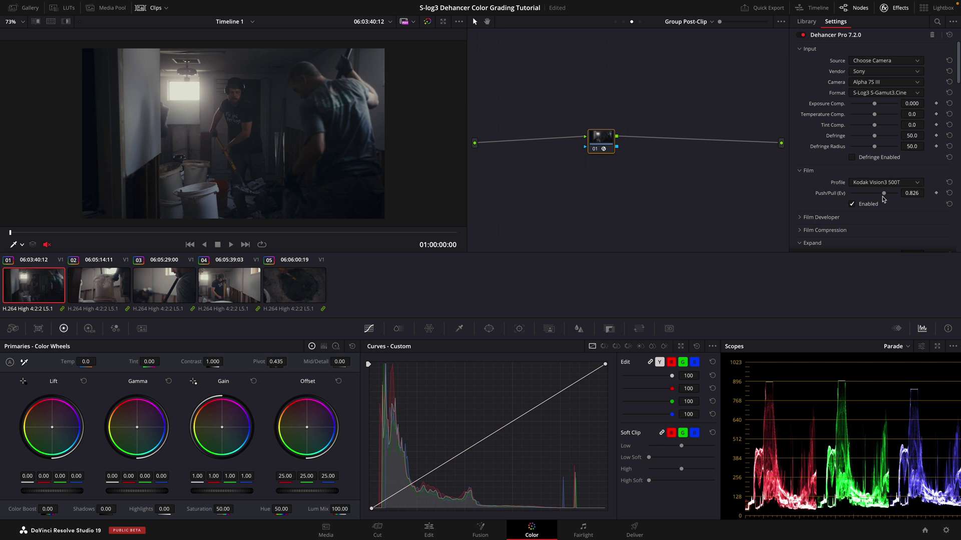
{"action": "scroll", "coordinate": [883, 198], "scroll_direction": "down", "scroll_amount": 3}
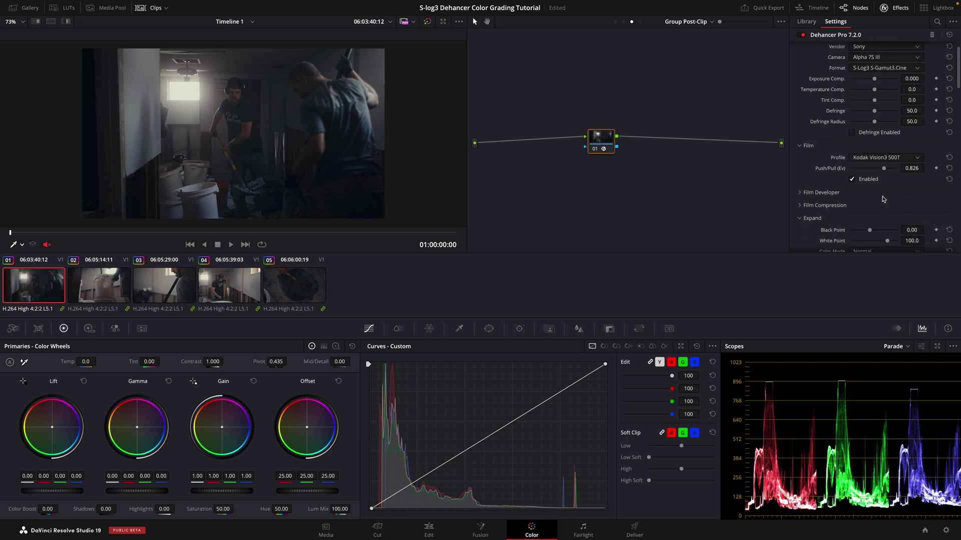
Set Expand Black Point to -1.20 and Print Tonal Contrast to 10.8
{"action": "scroll", "coordinate": [883, 198], "scroll_direction": "down", "scroll_amount": 3}
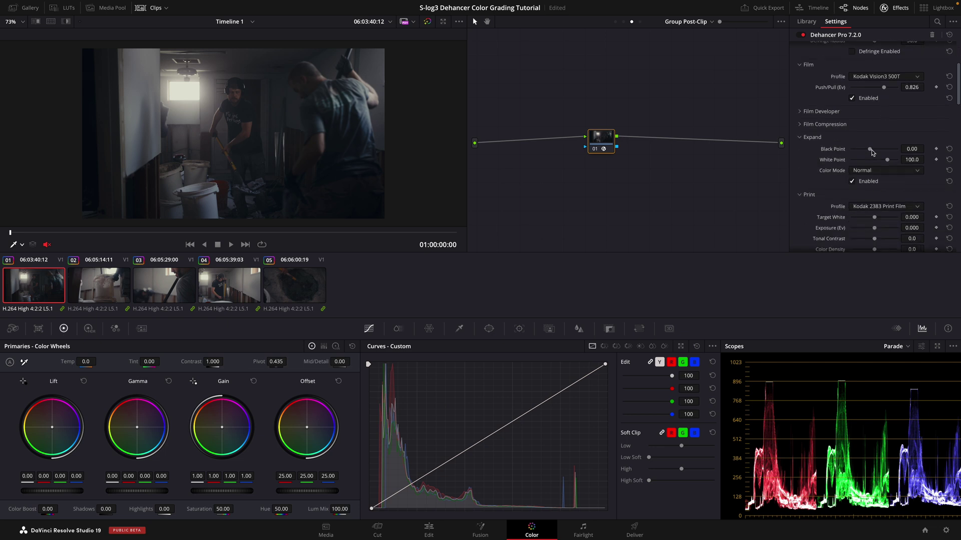
{"action": "left_click_drag", "start_coordinate": [871, 152], "coordinate": [871, 157]}
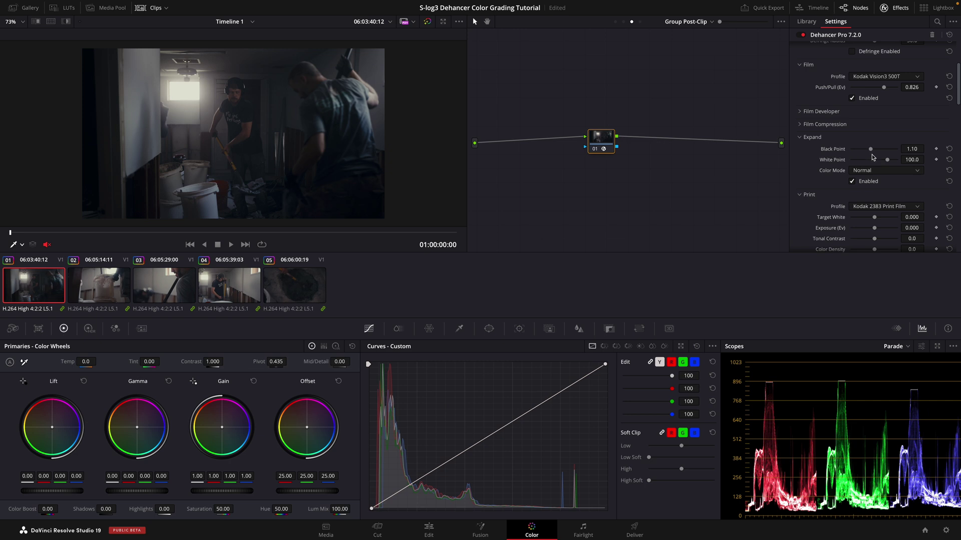
{"action": "scroll", "coordinate": [878, 155], "scroll_direction": "down", "scroll_amount": 5}
{"action": "left_click_drag", "start_coordinate": [875, 138], "coordinate": [881, 145]}
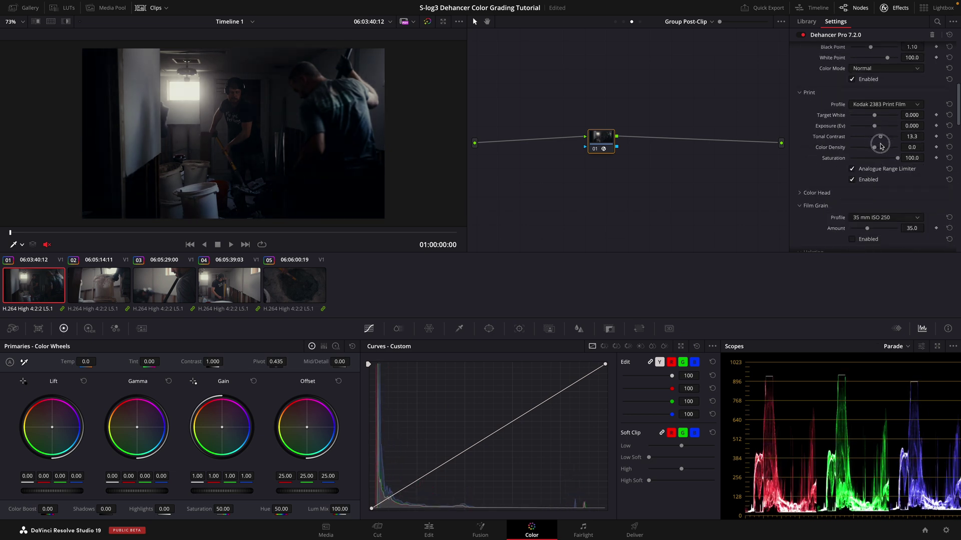
{"action": "scroll", "coordinate": [878, 125], "scroll_direction": "up", "scroll_amount": 1}
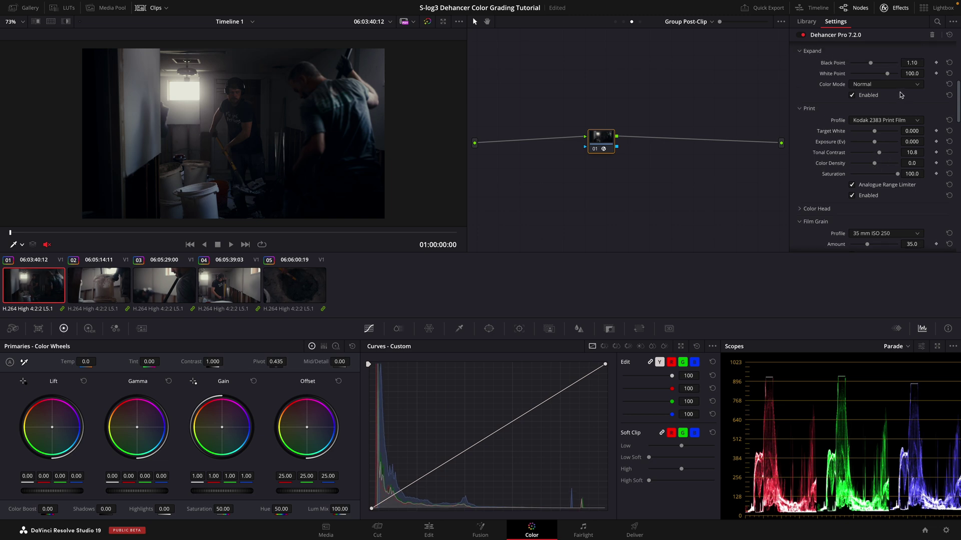
{"action": "left_click_drag", "start_coordinate": [871, 65], "coordinate": [869, 73]}
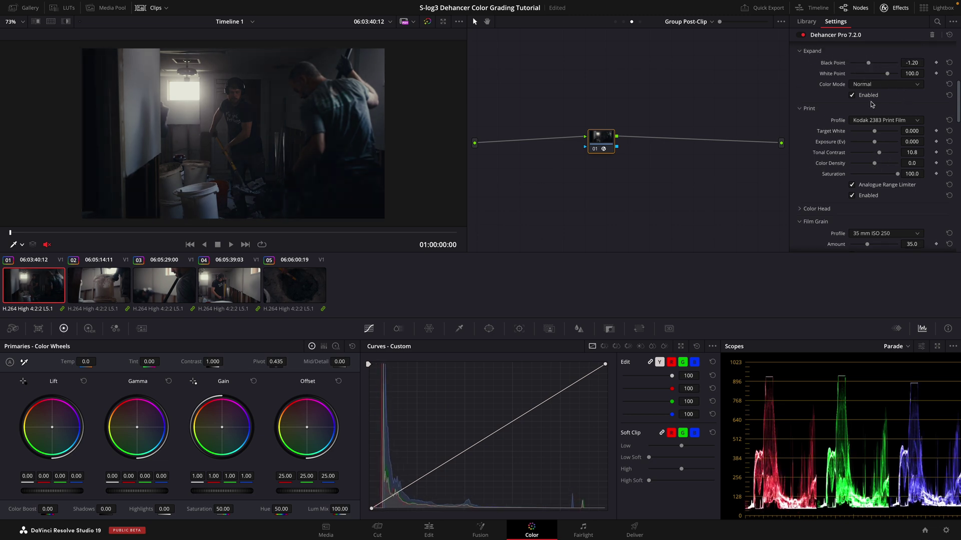
Undo the Black Point change back to -0.73 and raise Film Developer Color Boost to about 27
{"action": "key", "text": "ctrl+z"}
{"action": "scroll", "coordinate": [872, 105], "scroll_direction": "up", "scroll_amount": 10}
{"action": "left_click_drag", "start_coordinate": [875, 178], "coordinate": [882, 177]}
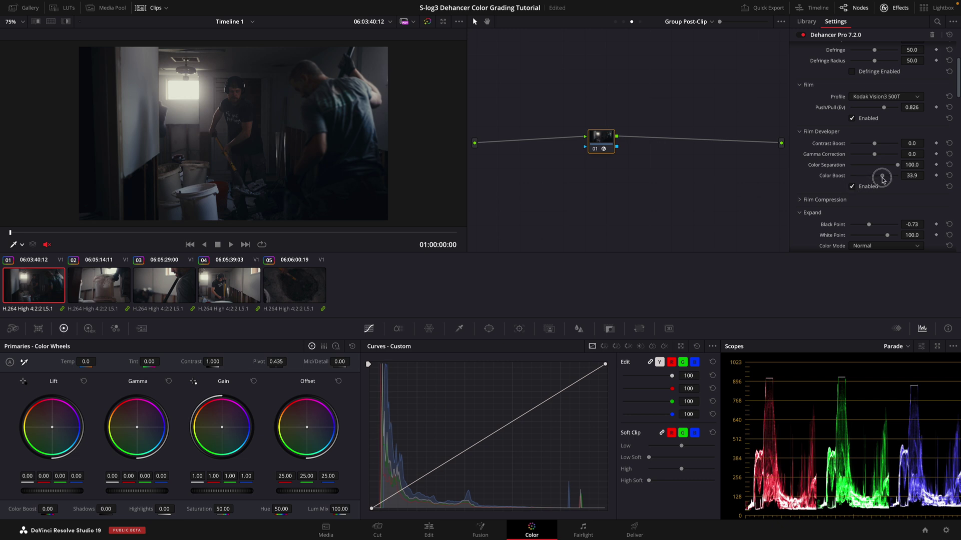